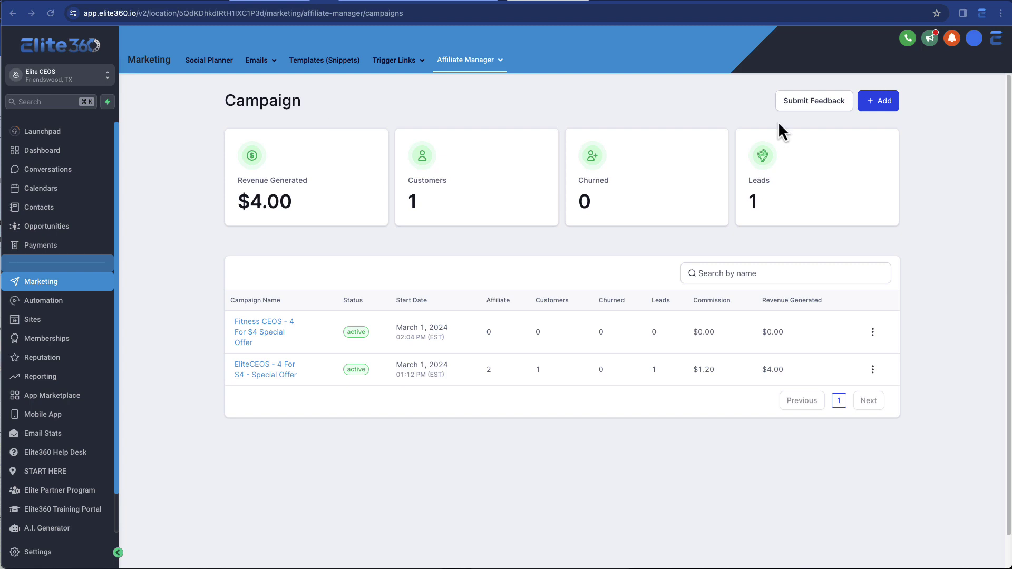
Step: Create an affiliate campaign for the "2.22 | LT | EliteCEOS | Elite A.I. Academy" funnel's "Elite A.I. Academy - Sales/Cart" page and proceed to commissions
left_click(878, 100)
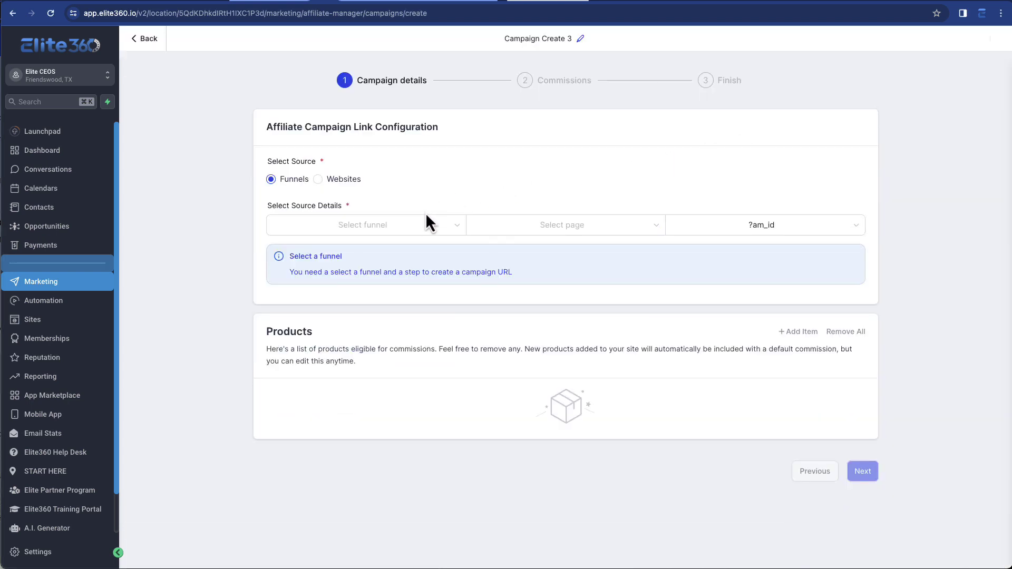
left_click(427, 224)
left_click(486, 187)
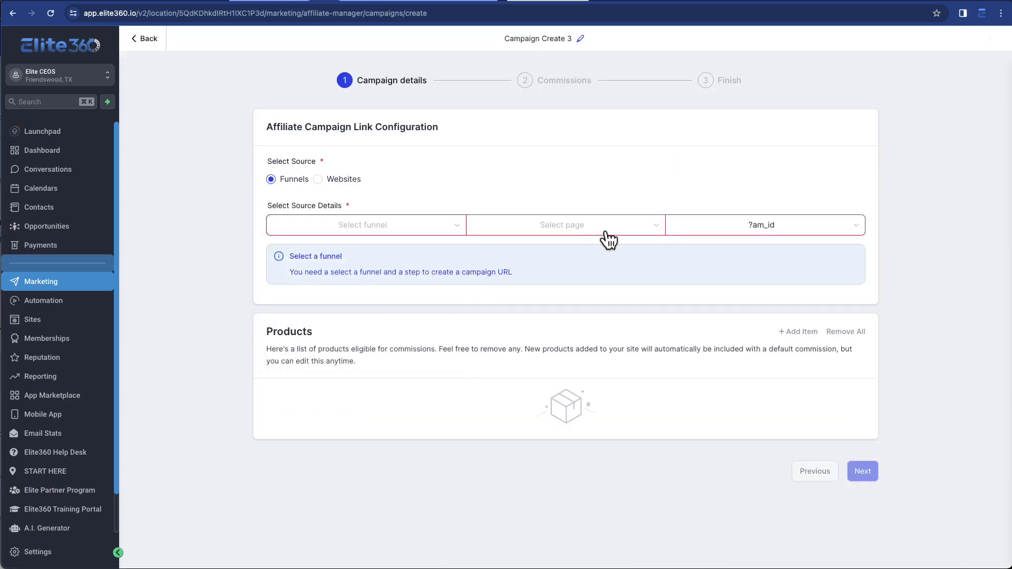
left_click(610, 232)
left_click(411, 228)
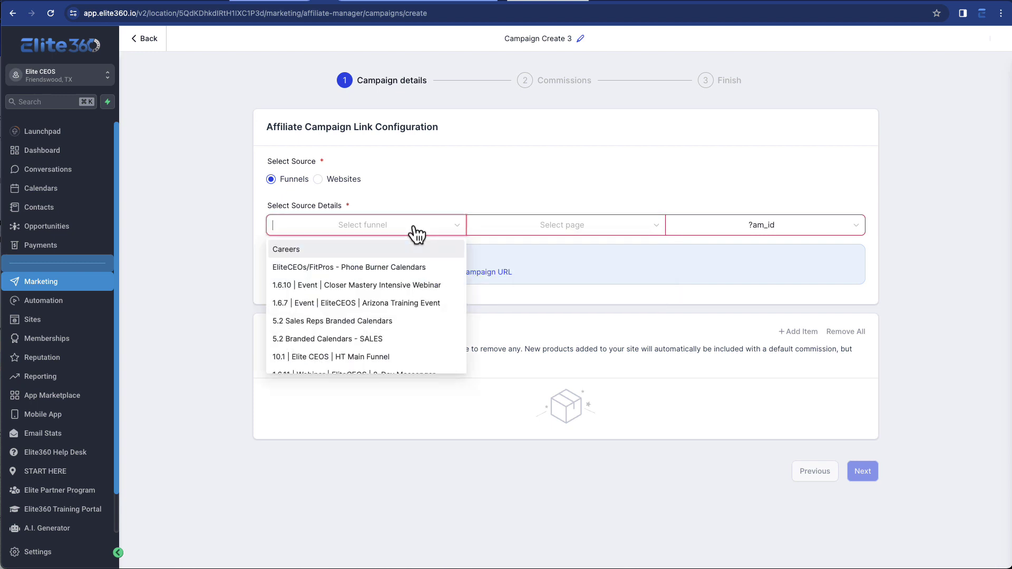
scroll(411, 260, "down", 4)
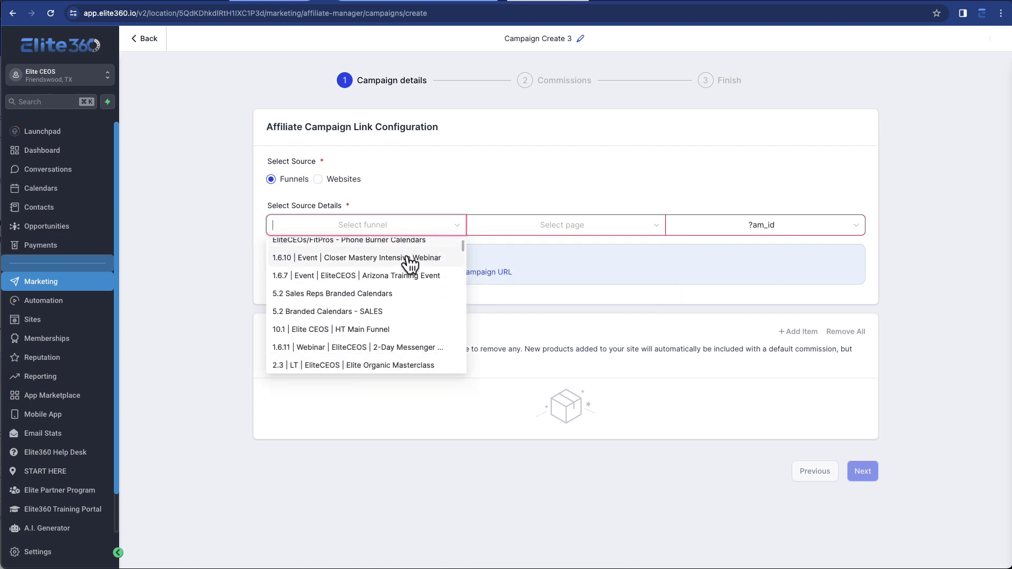
scroll(410, 263, "down", 1)
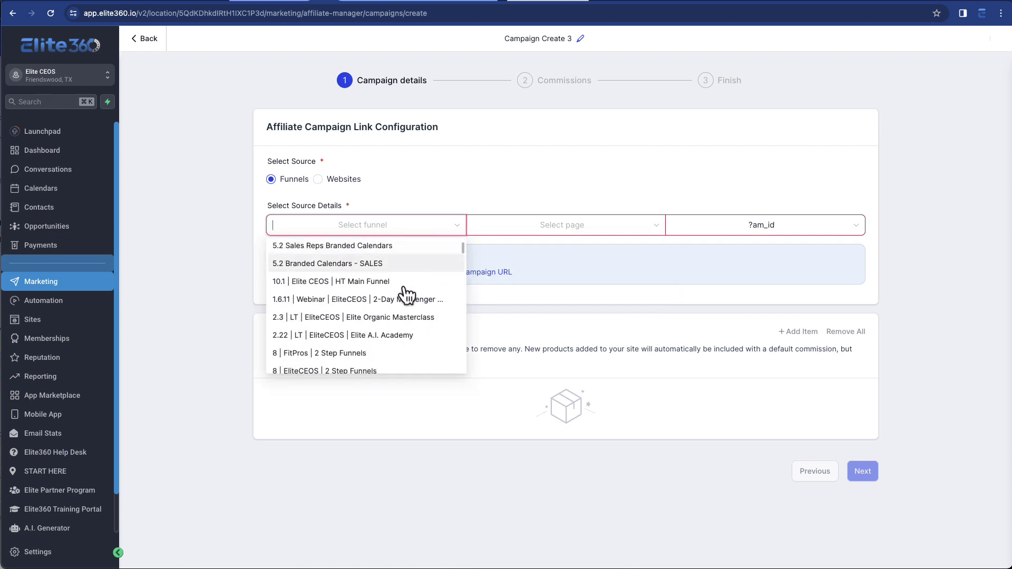
left_click(397, 340)
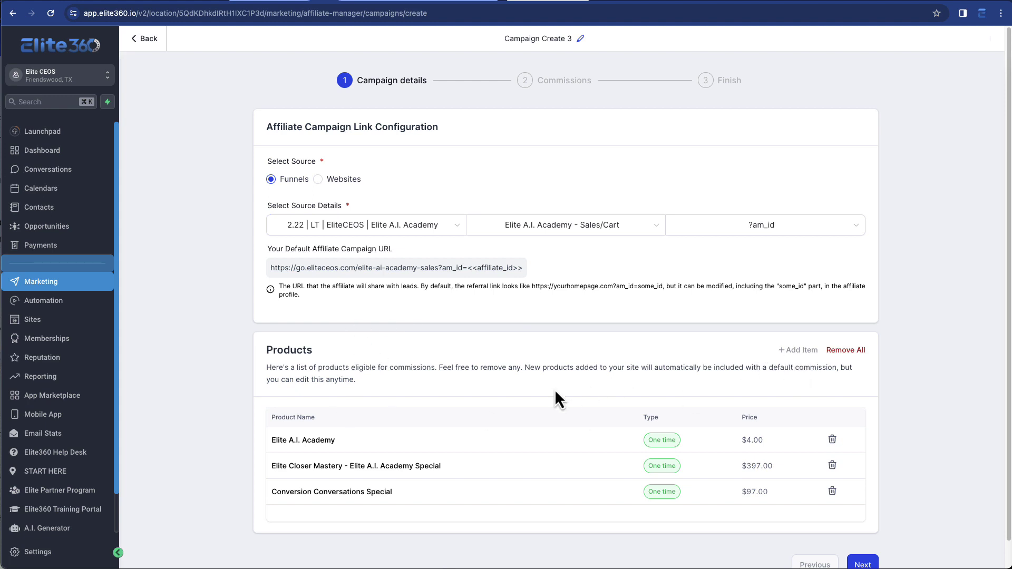
scroll(555, 389, "down", 1)
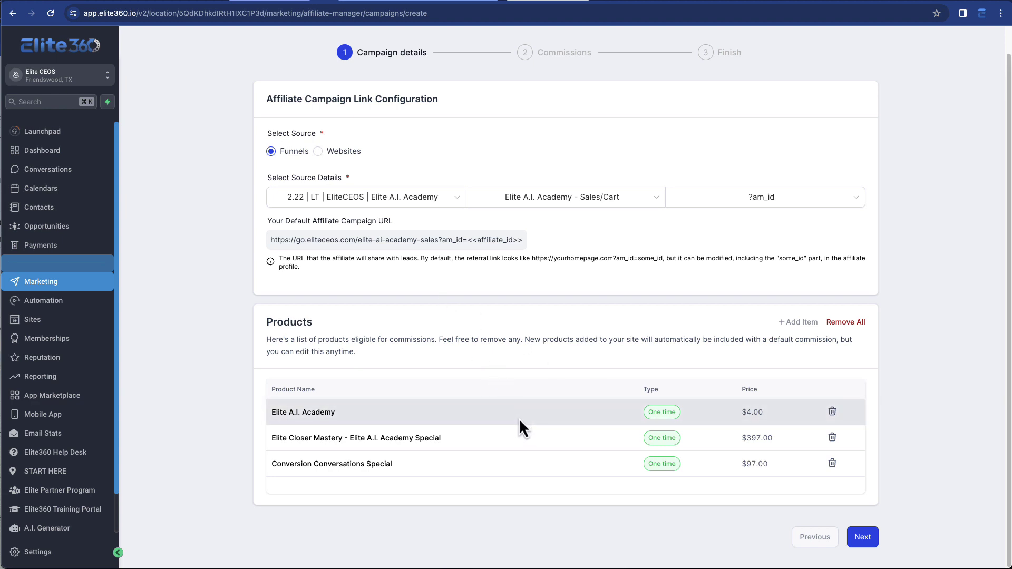
left_click(864, 538)
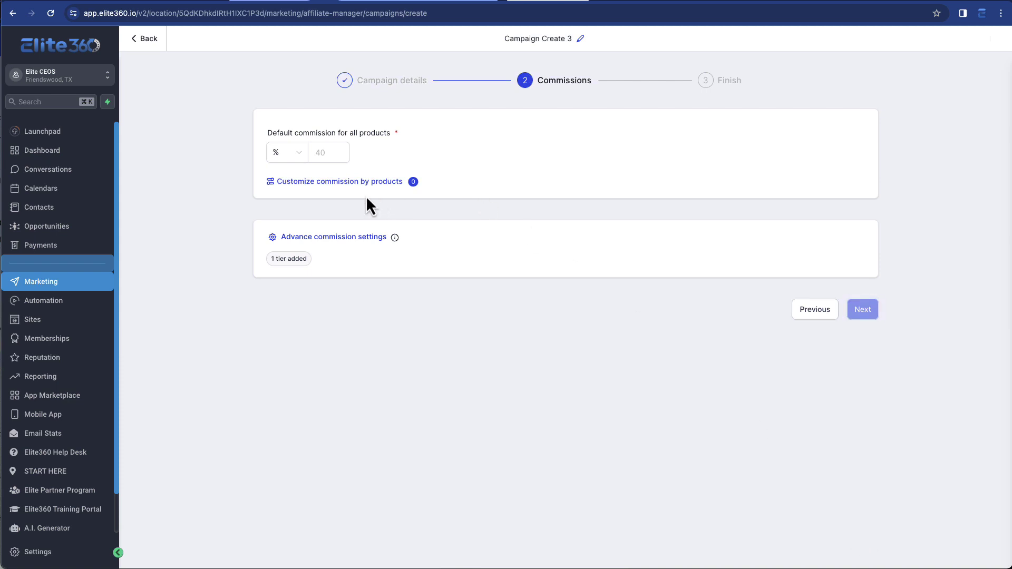
Step: Set the default commission for all products to 40%, check the advanced tier options without changing them, and proceed to the final stage
left_click(320, 153)
type("40")
left_click(354, 240)
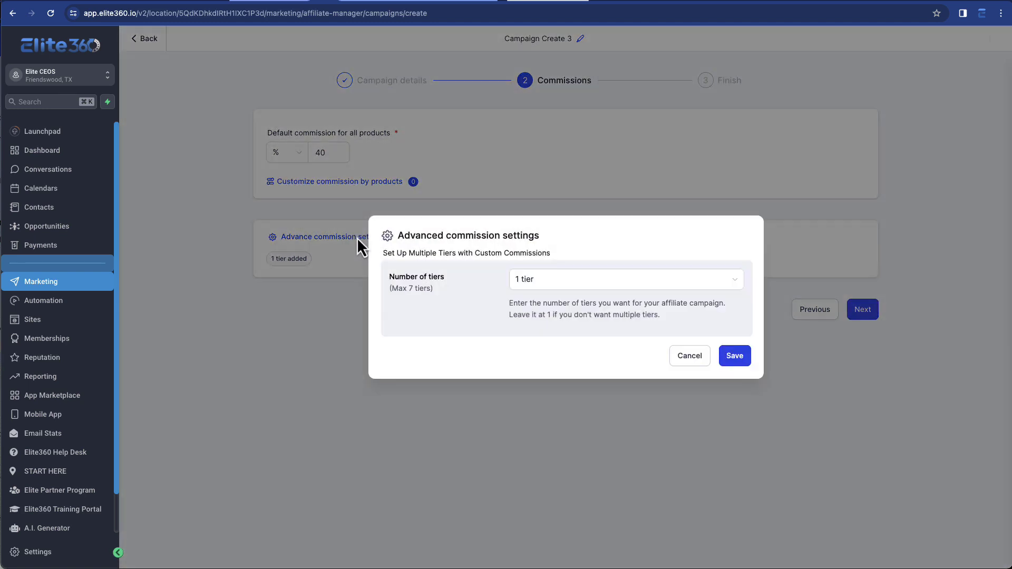
left_click(588, 288)
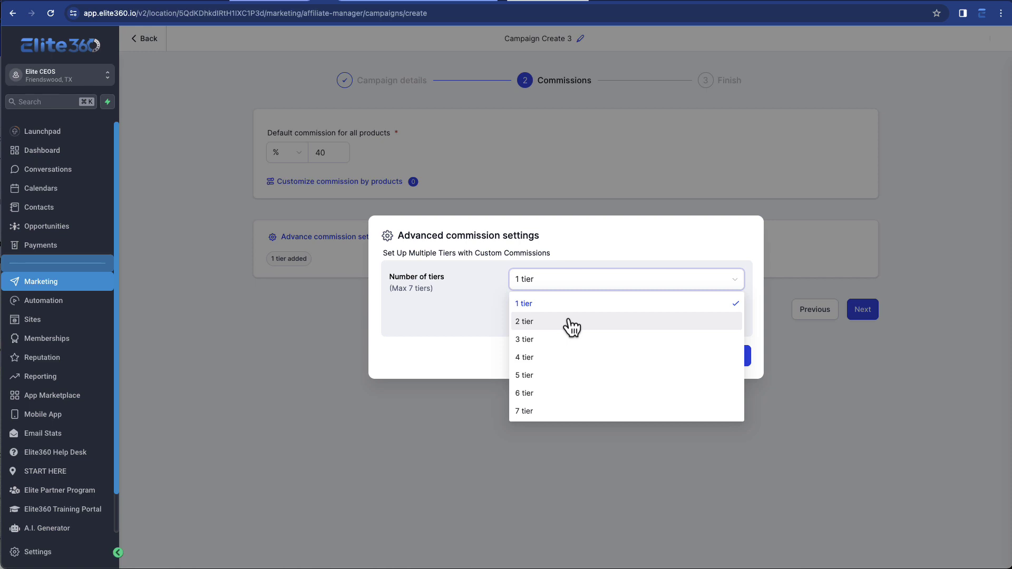
left_click(782, 228)
left_click(684, 356)
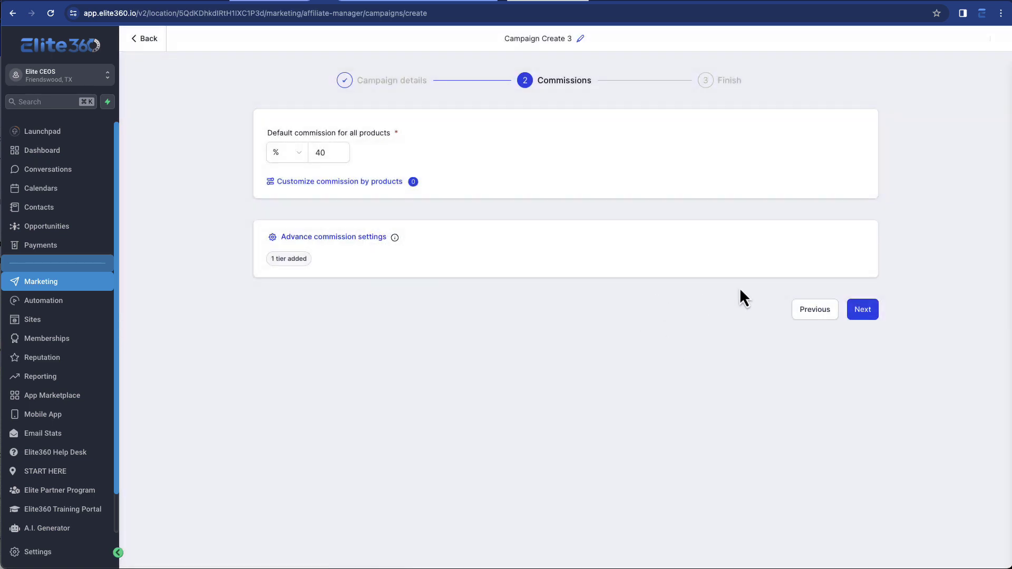
left_click(877, 310)
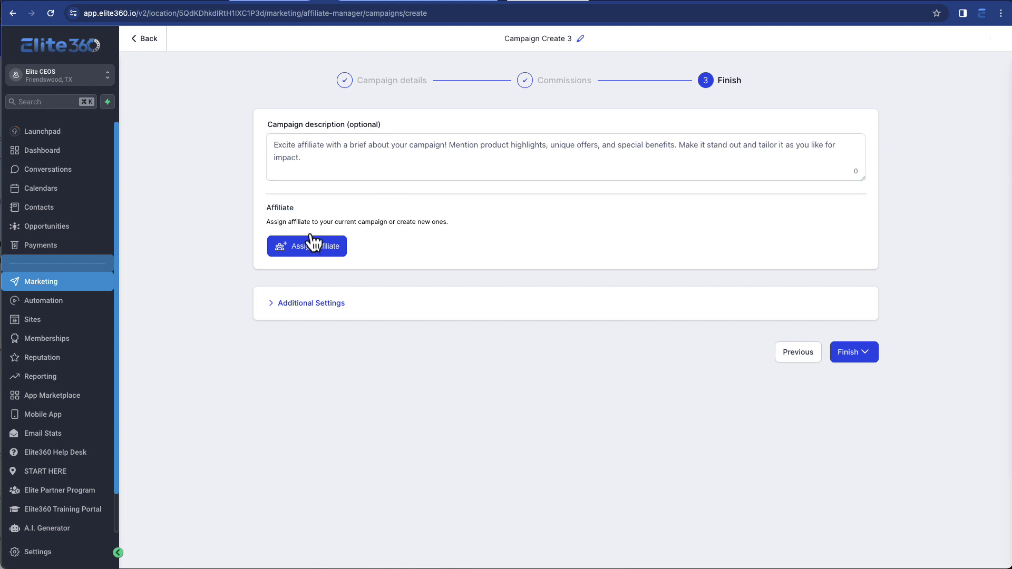
Step: Set the campaign's cookie life to 120 days in the additional settings, and leave campaign creation without finishing it
left_click(321, 306)
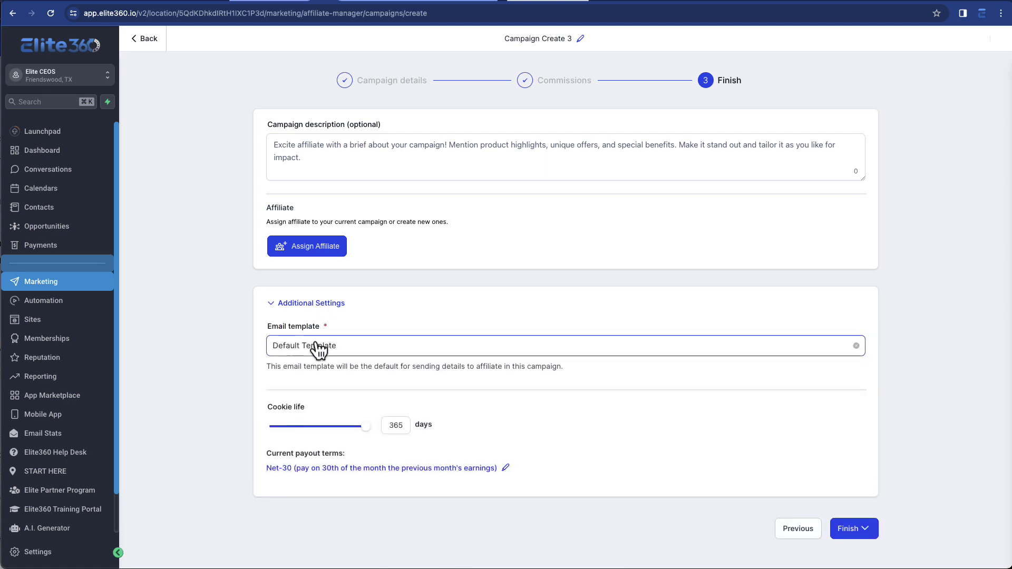
left_click(390, 428)
double_click(392, 426)
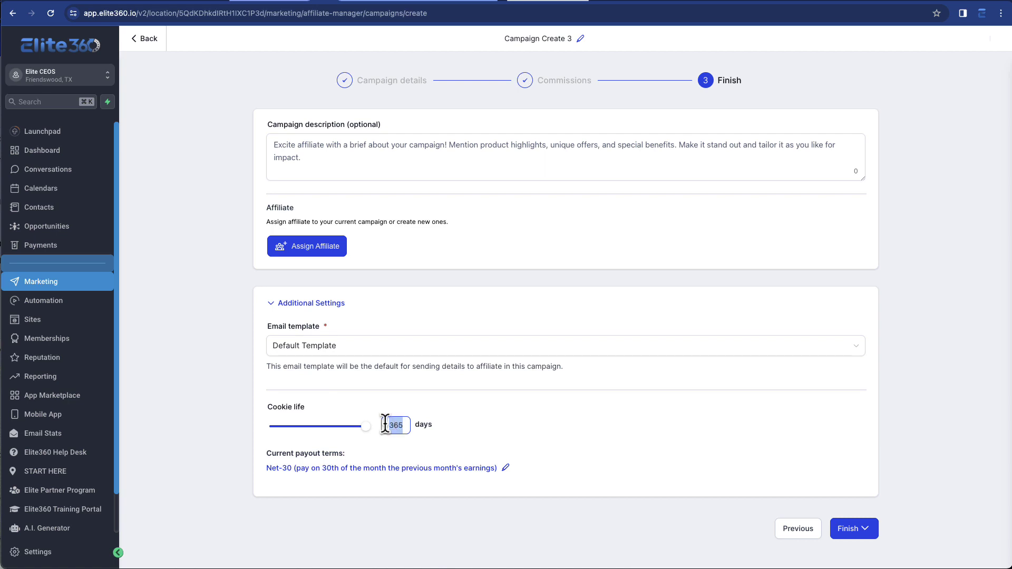
type("20")
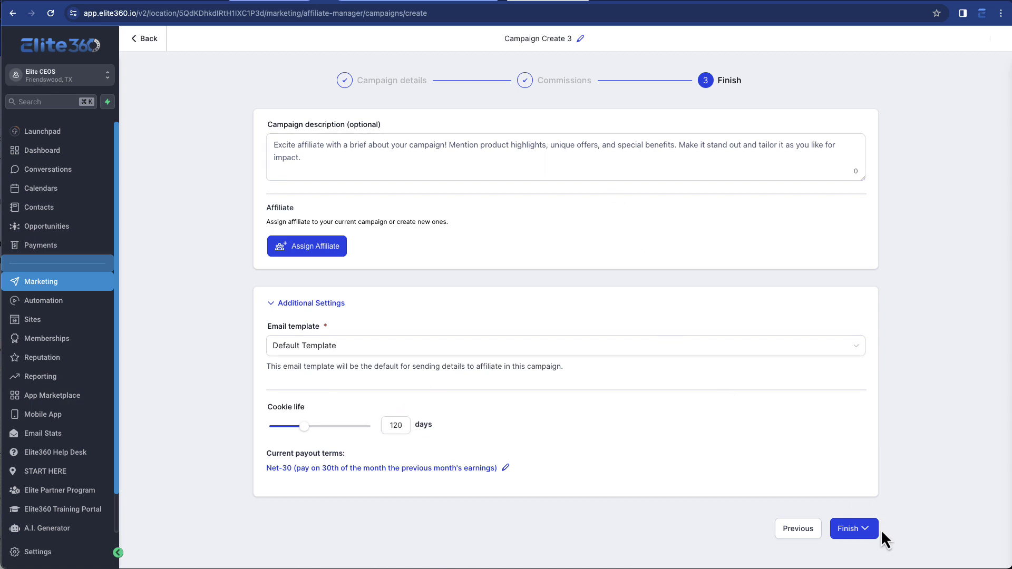
left_click(153, 39)
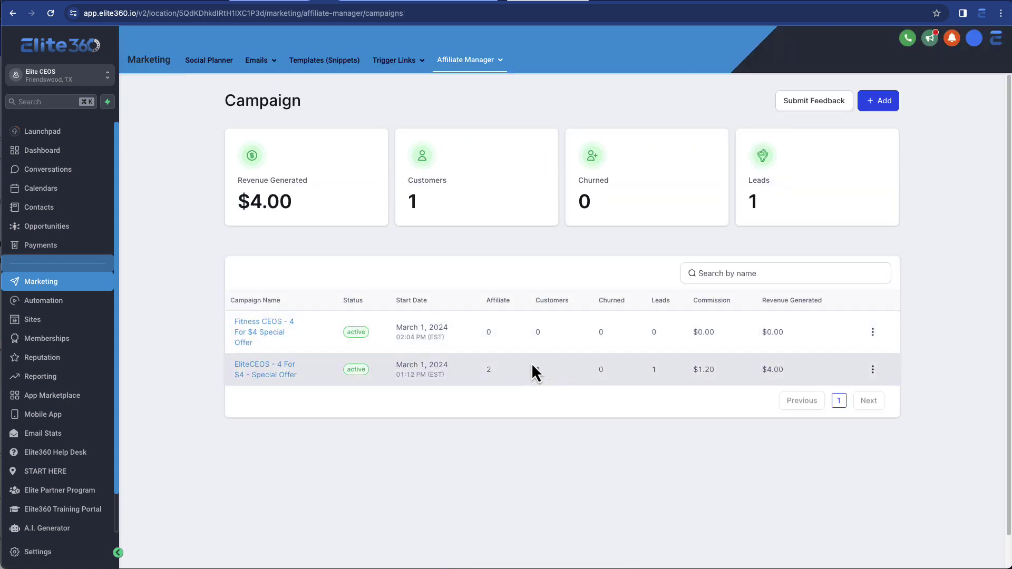
Step: Open the affiliate list and view the actions available for the first affiliate
mouse_move(501, 60)
left_click(487, 104)
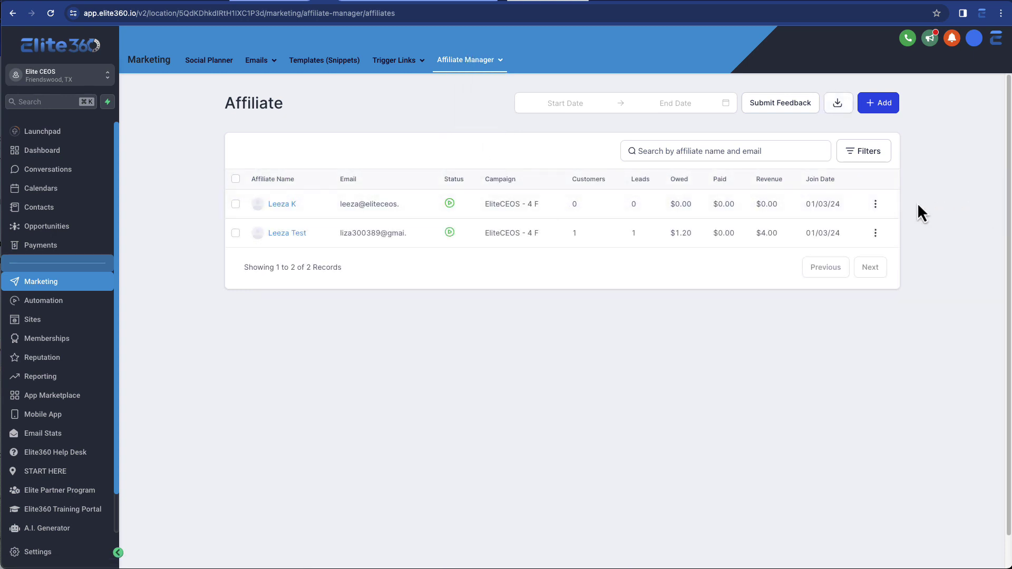
left_click(875, 204)
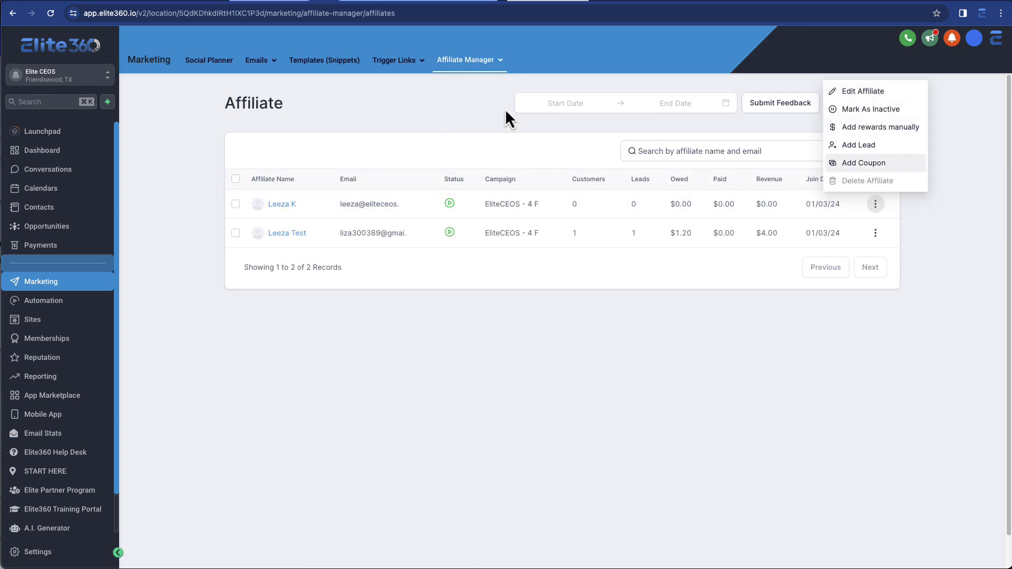
Step: Review the pending affiliate payouts and the media files shared with affiliates
mouse_move(467, 61)
left_click(480, 122)
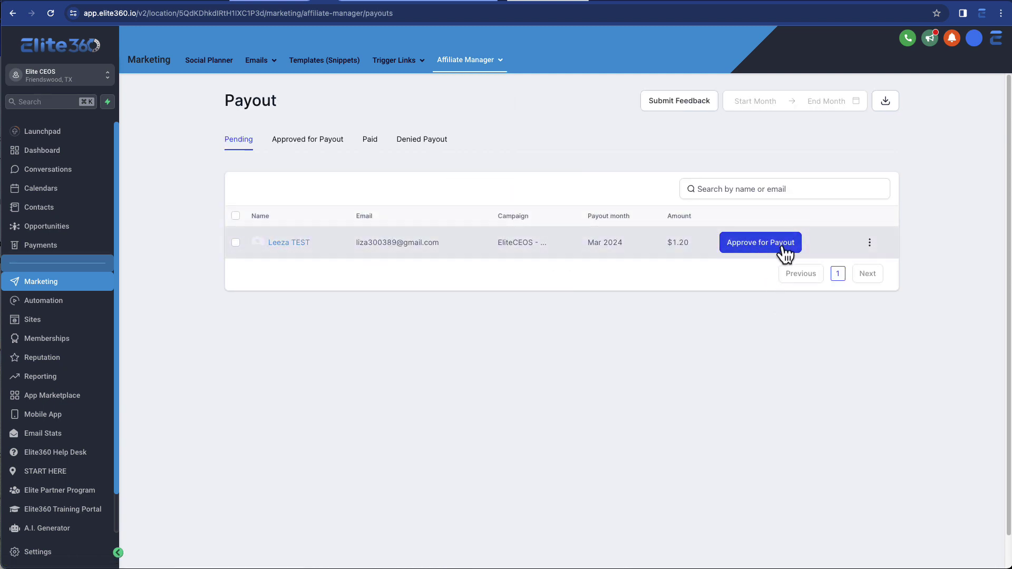
mouse_move(464, 60)
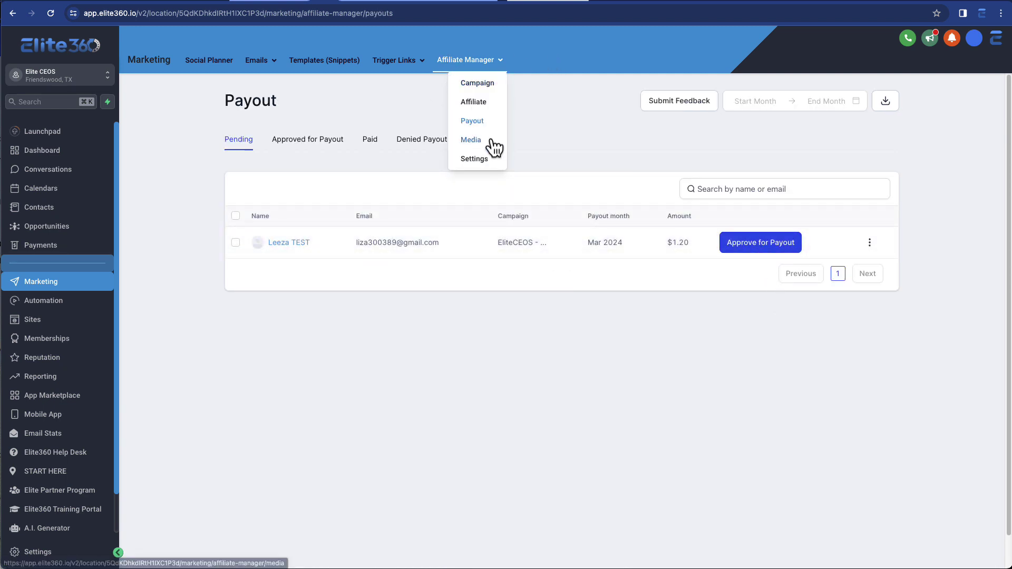
left_click(479, 140)
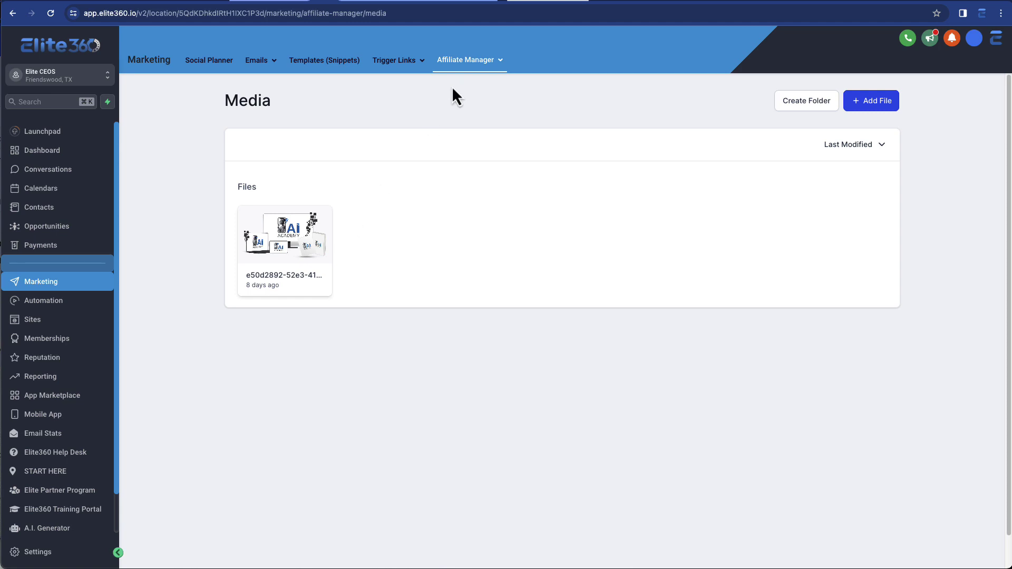
Step: Review the Affiliate Manager's default campaign settings and its customizable labels, and return to the default campaign settings
mouse_move(460, 72)
left_click(464, 161)
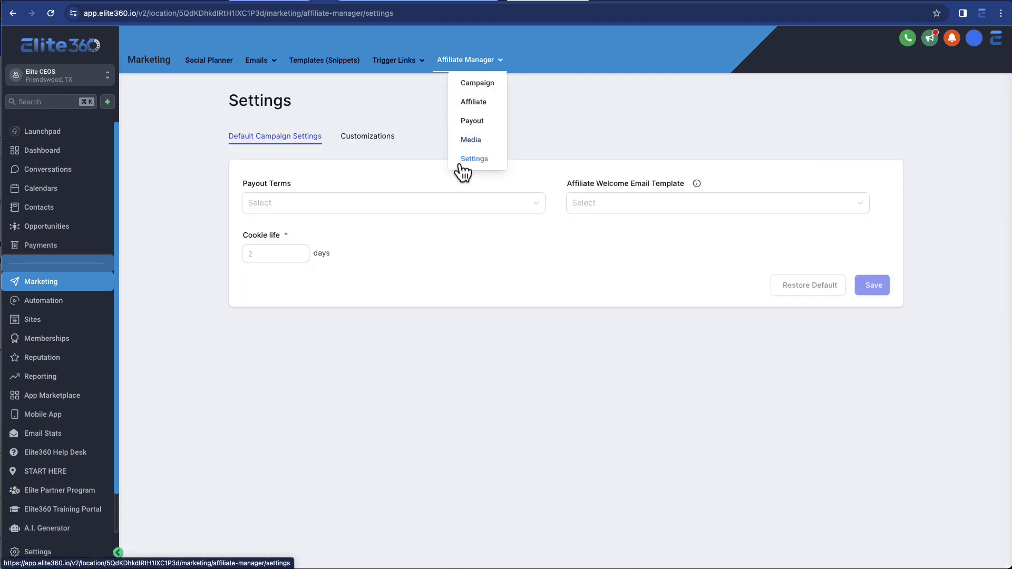
left_click(576, 213)
left_click(511, 240)
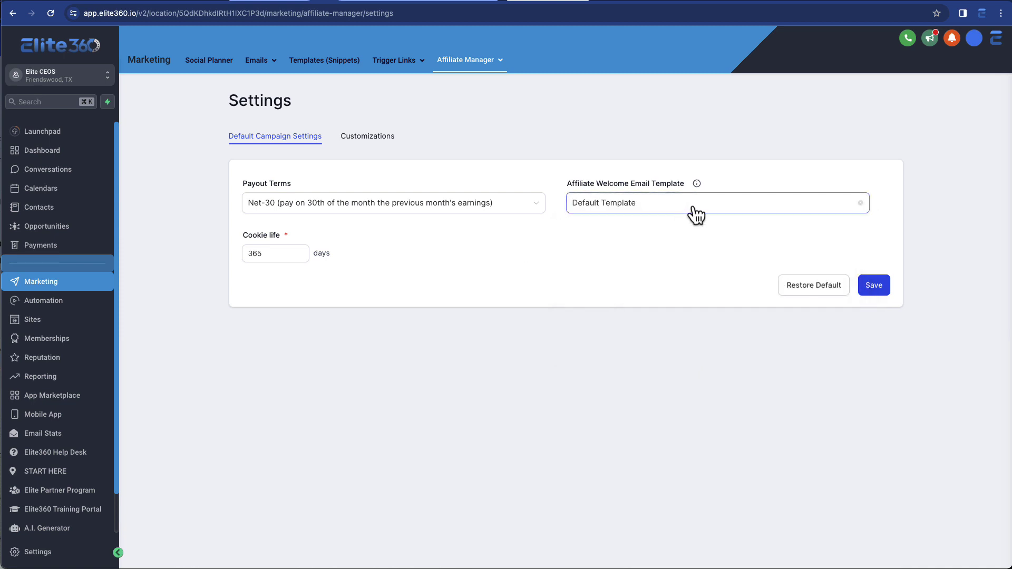
left_click(353, 147)
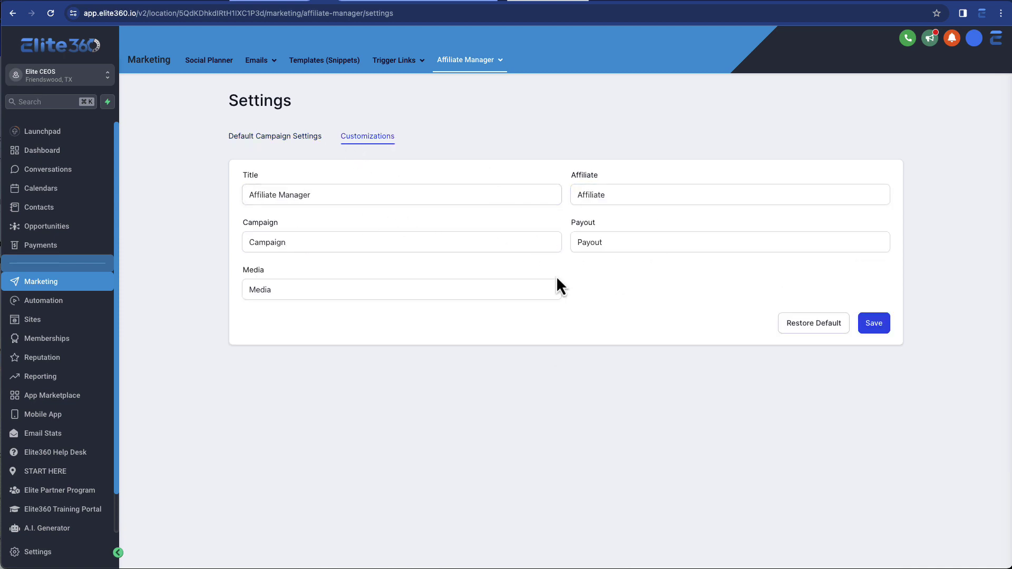
left_click(248, 142)
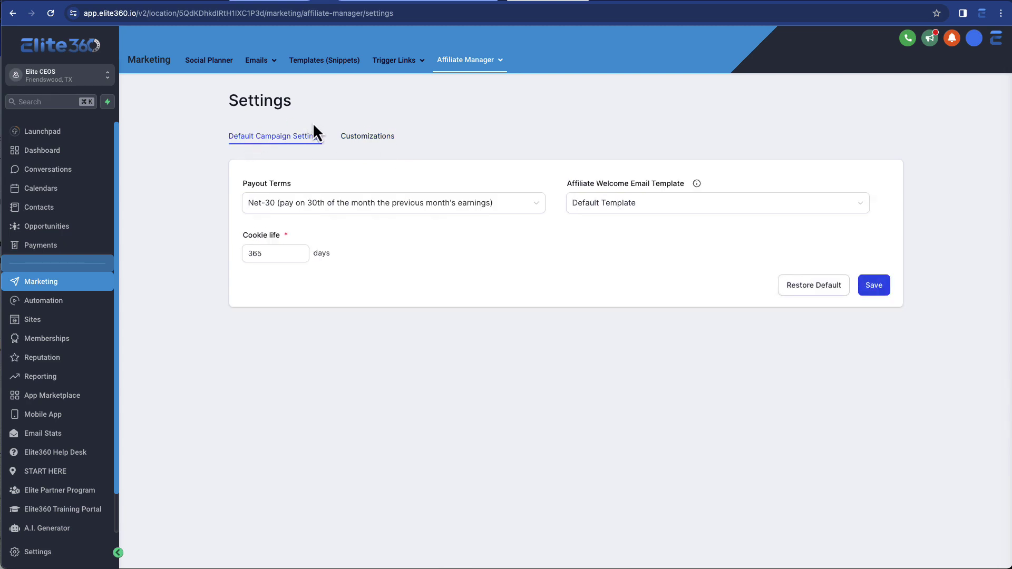